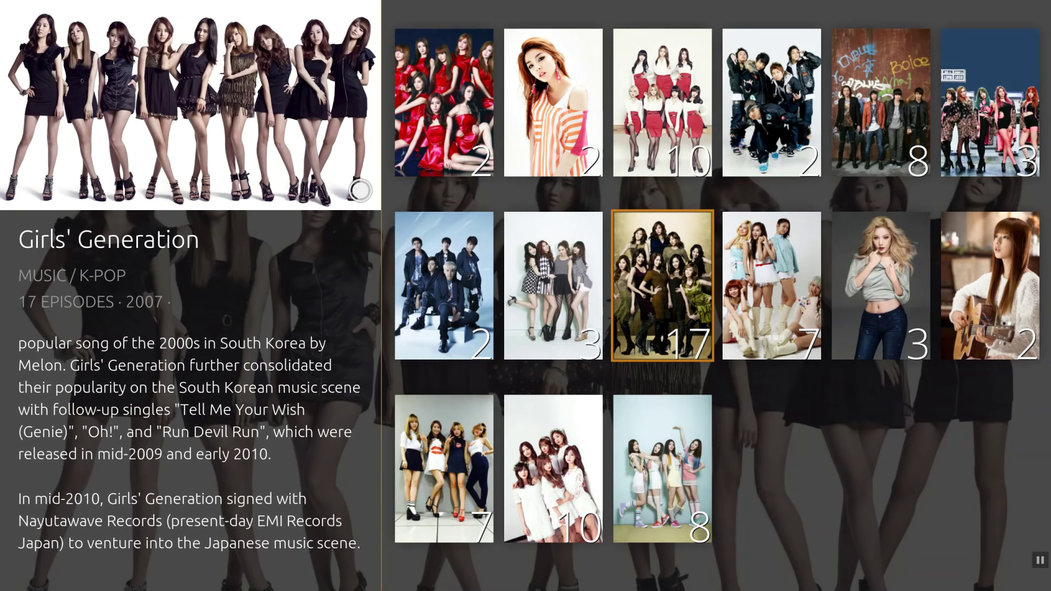
# - Move focus from the AOA tile across the artist grid onto Girls' Generation
pyautogui.click(662, 102)
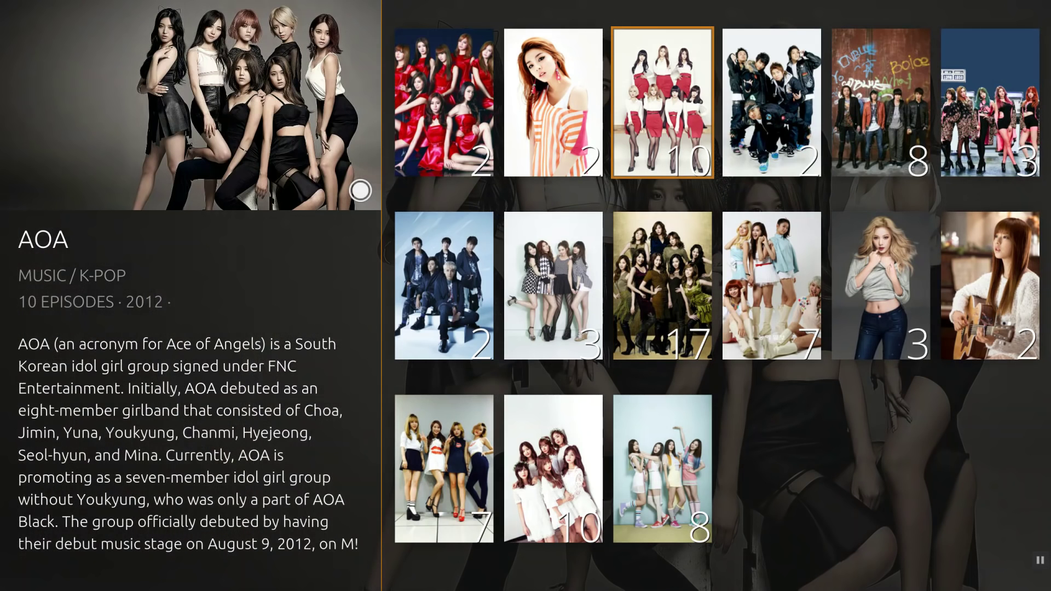
pyautogui.click(772, 102)
pyautogui.press('Down')
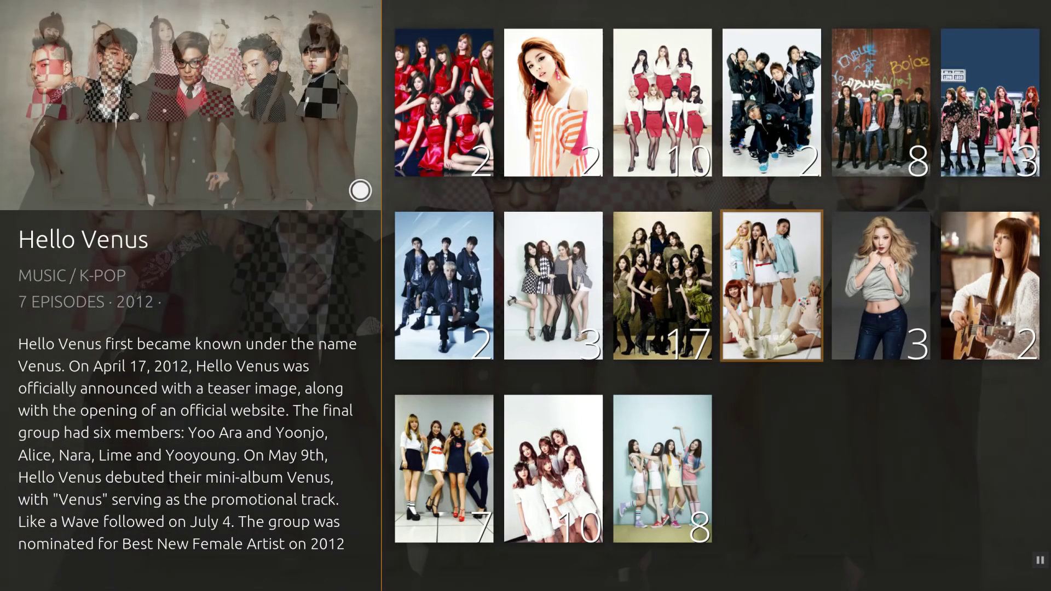
pyautogui.press('Left')
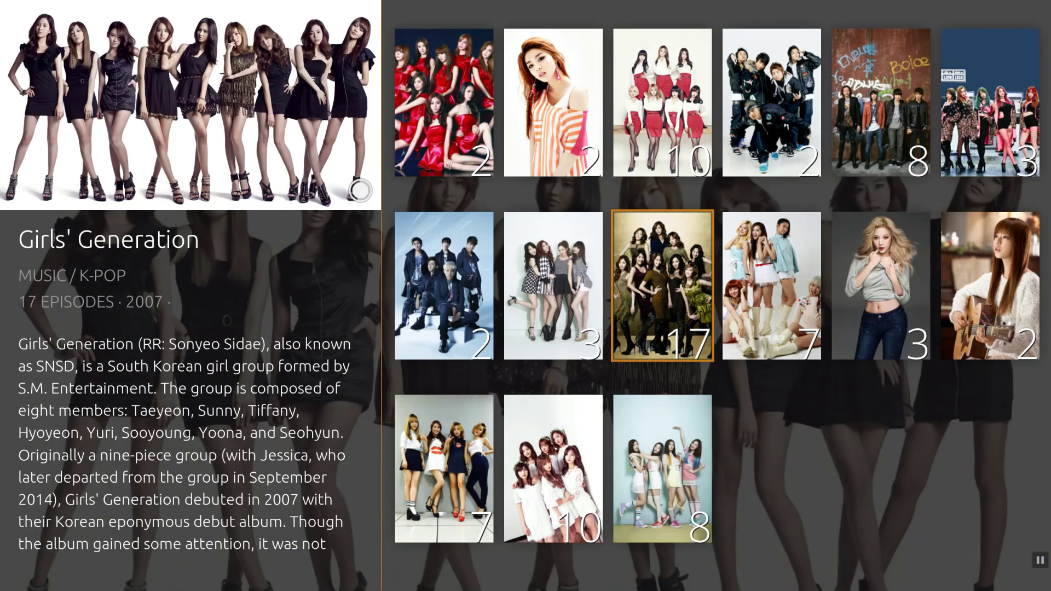
# - Open Girls' Generation Season 1, step through E11 Party to E14 You Think, then back out
pyautogui.press('Return')
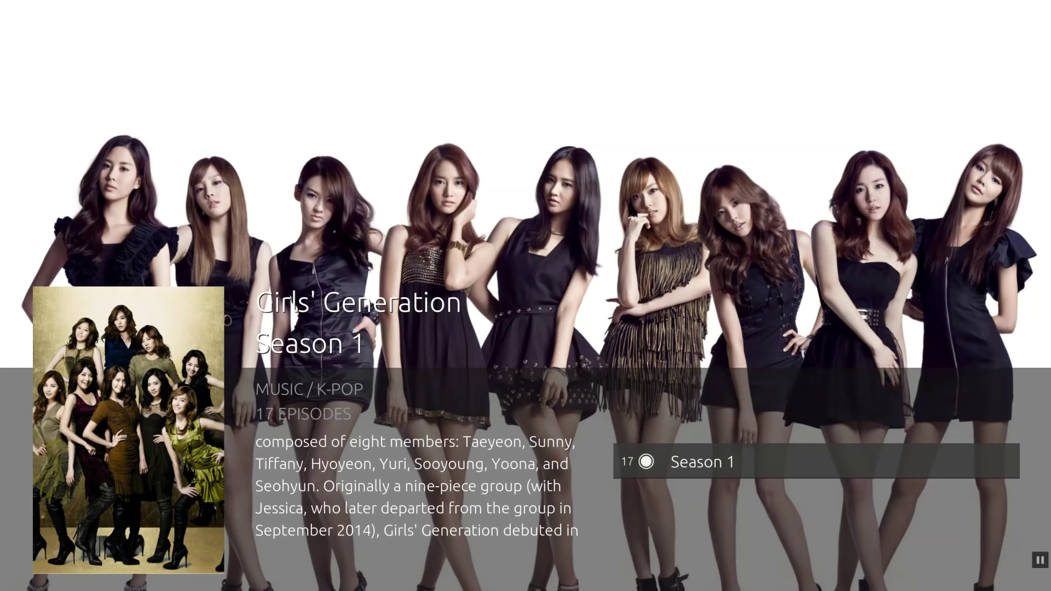
pyautogui.press('Return')
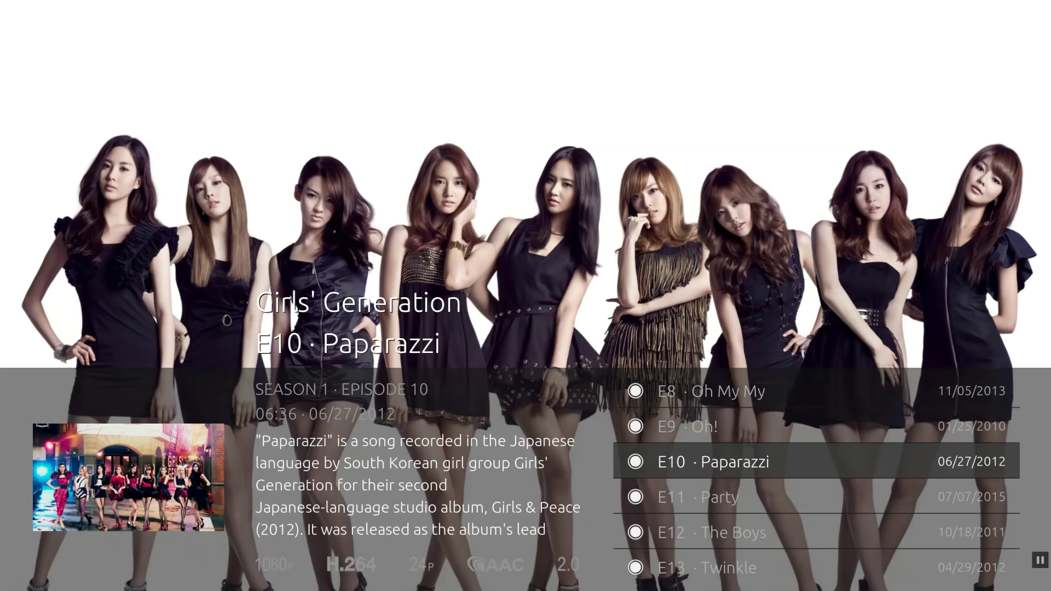
pyautogui.press('Down')
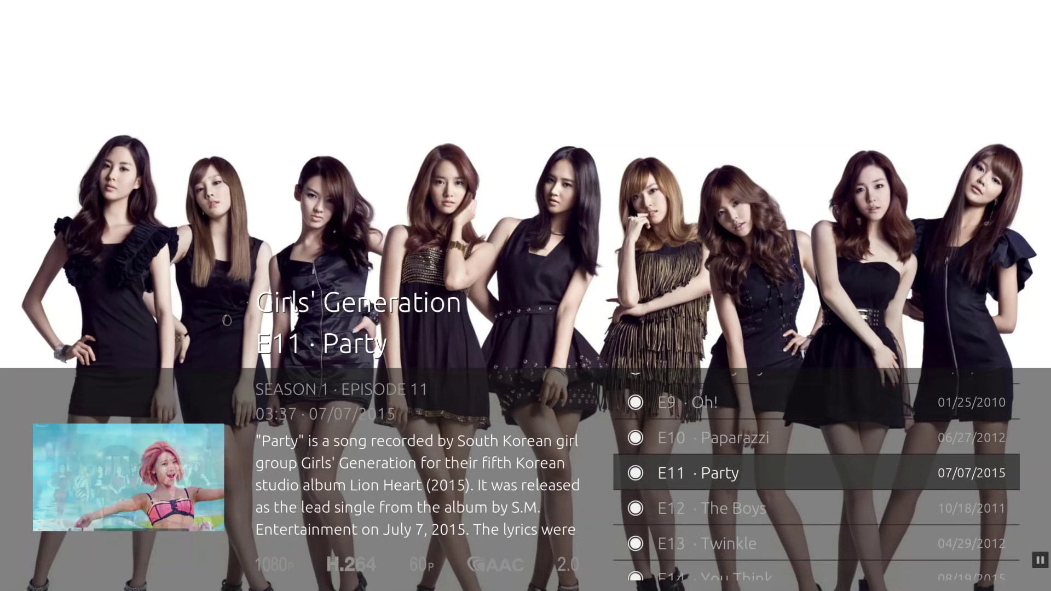
pyautogui.press('Down')
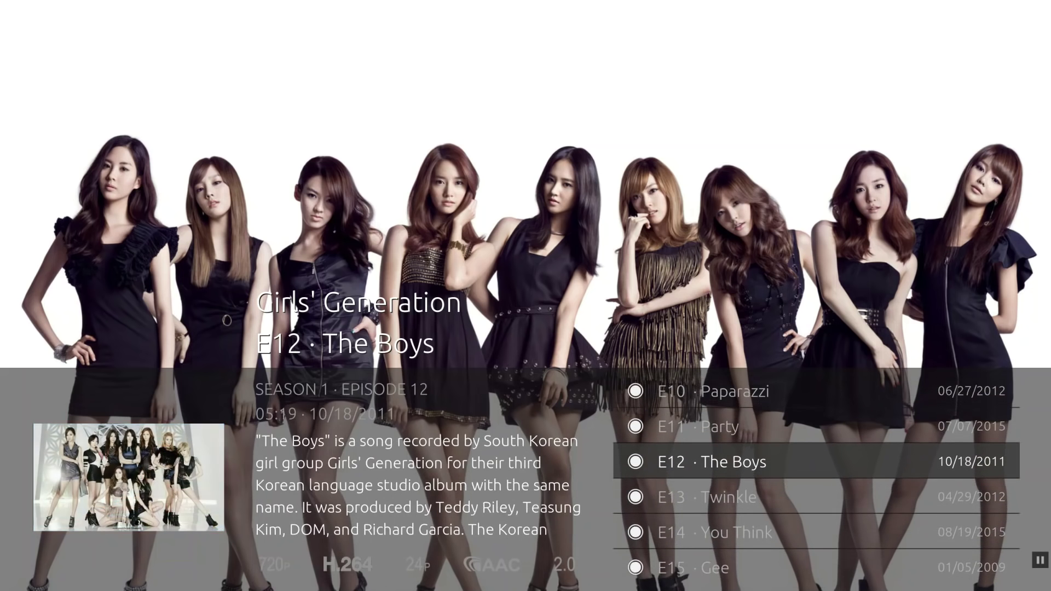
pyautogui.press('Down')
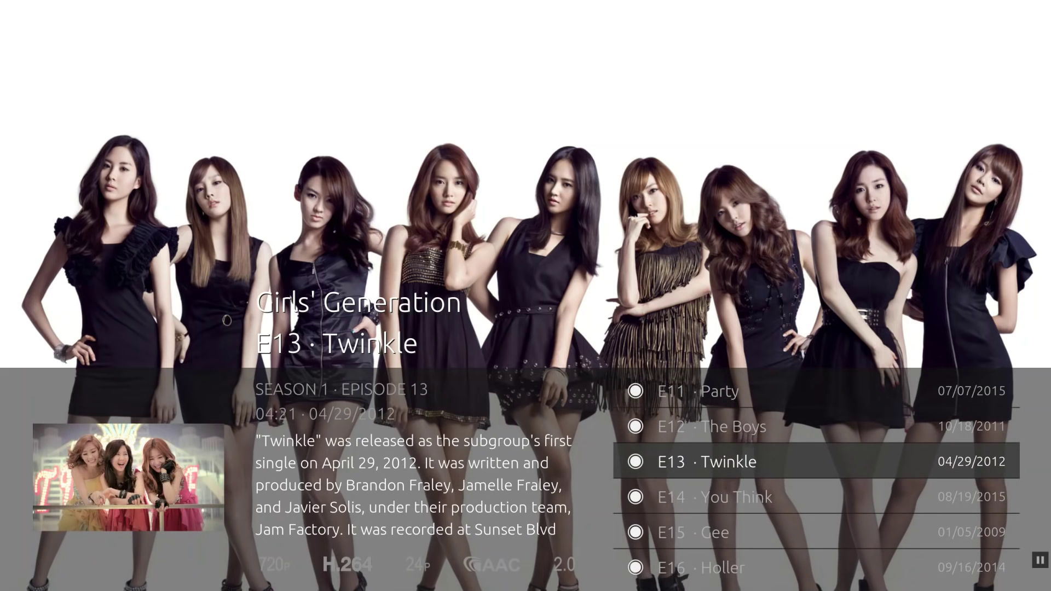
pyautogui.press('Down')
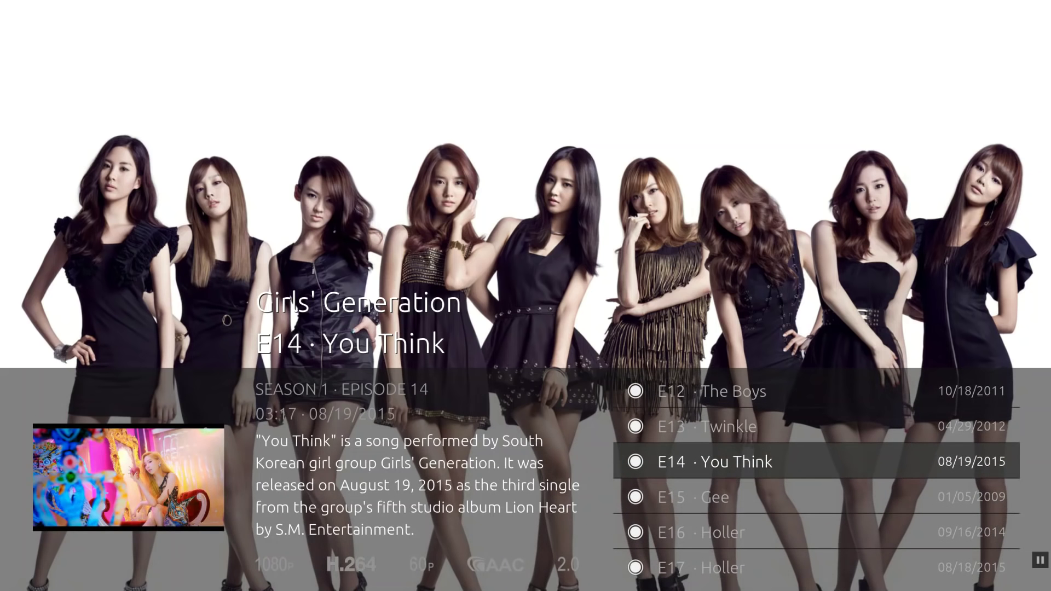
pyautogui.press('Escape')
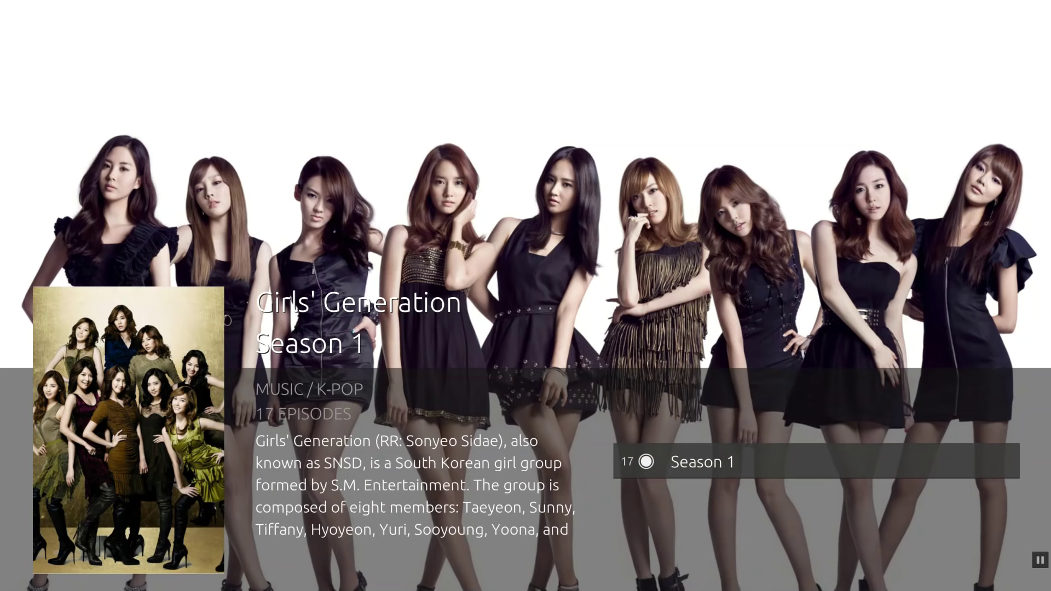
pyautogui.press('Escape')
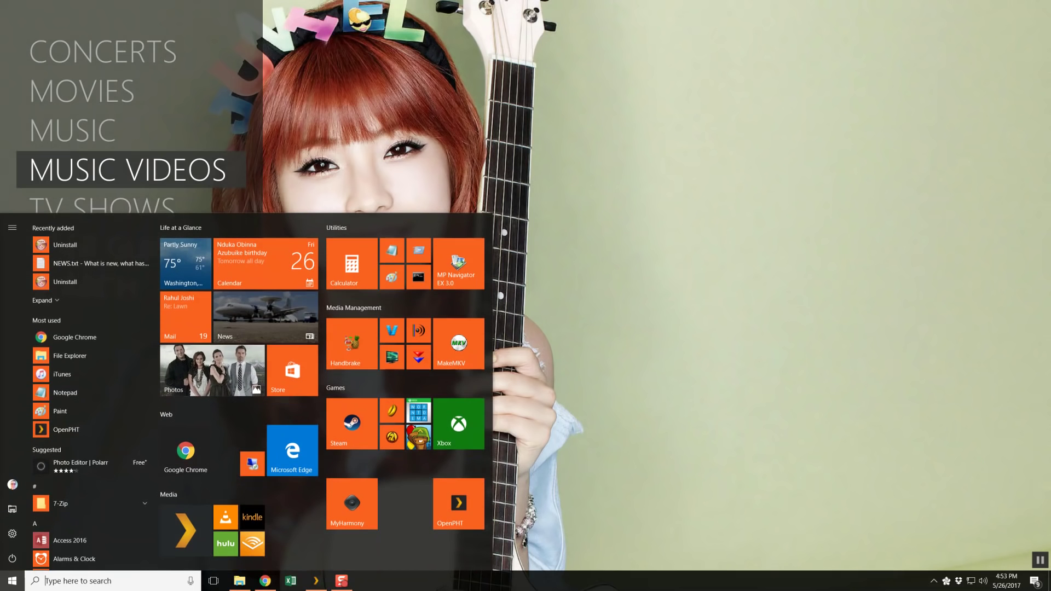
# - Switch to File Explorer's CURTIS-NAS Music Videos share and open the AOA folder
pyautogui.hotkey('alt', 'Tab')
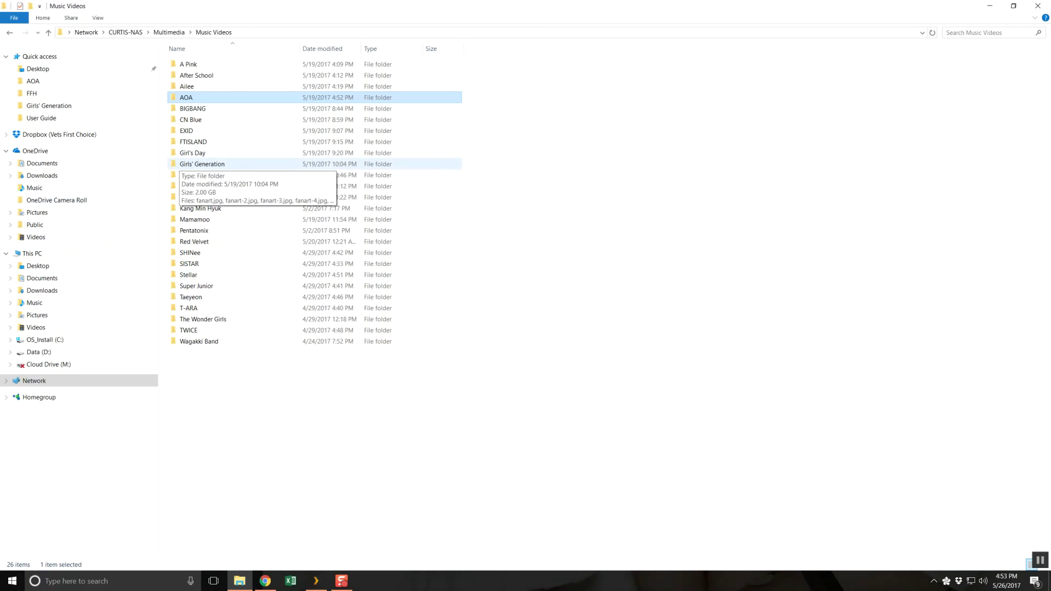
pyautogui.doubleClick(187, 98)
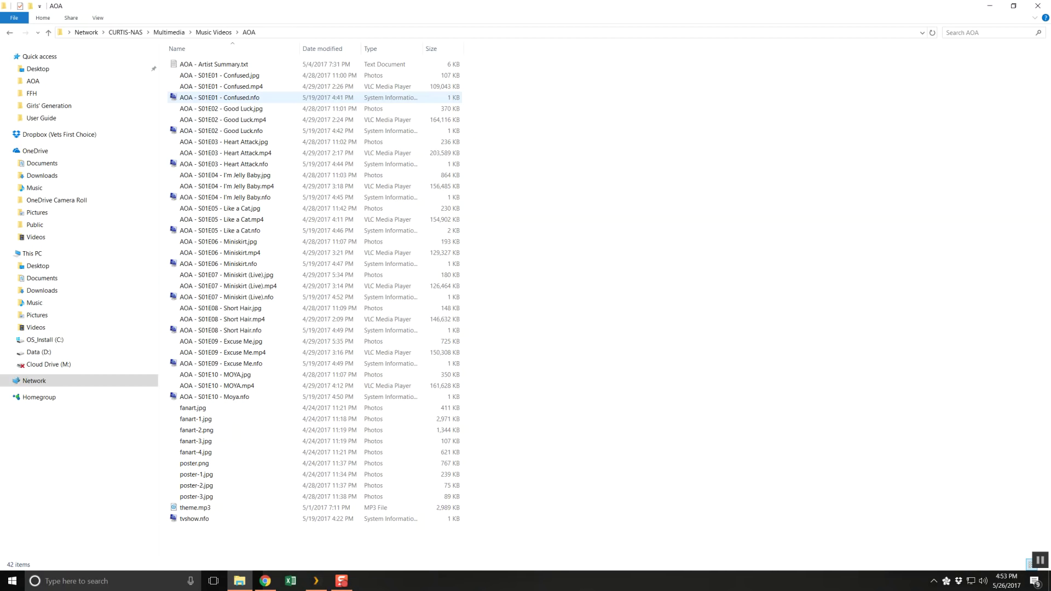
pyautogui.moveTo(198, 109)
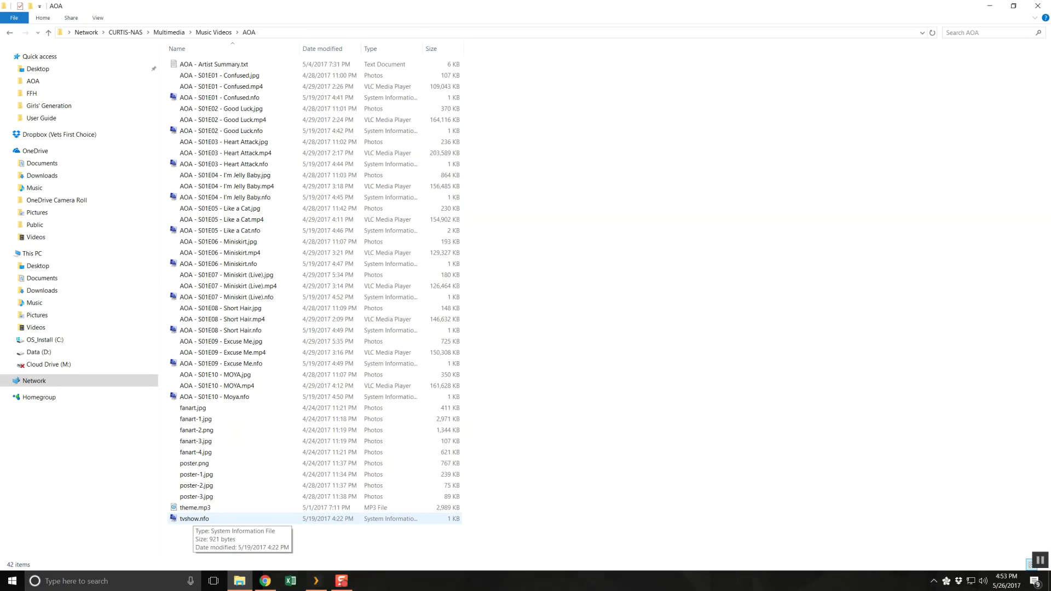
pyautogui.rightClick(194, 519)
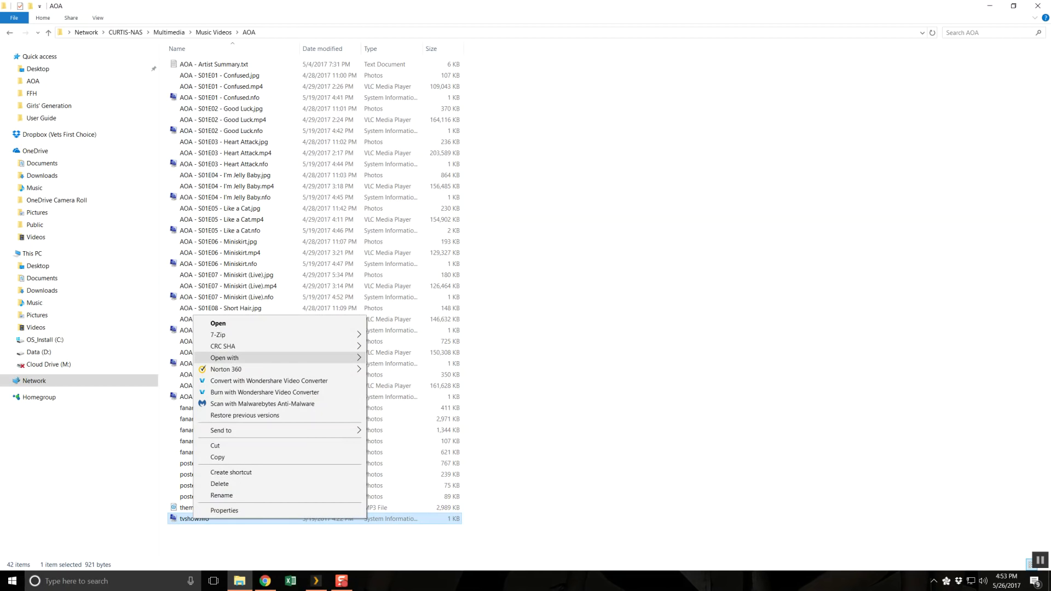
pyautogui.moveTo(329, 357)
pyautogui.click(390, 358)
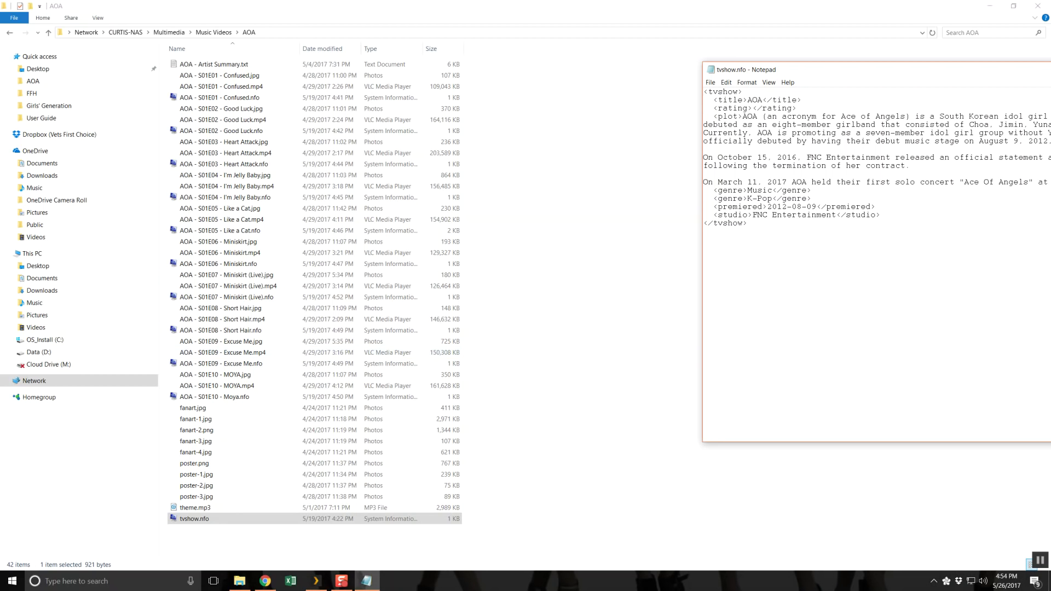
pyautogui.moveTo(852, 75); pyautogui.dragTo(363, 65)
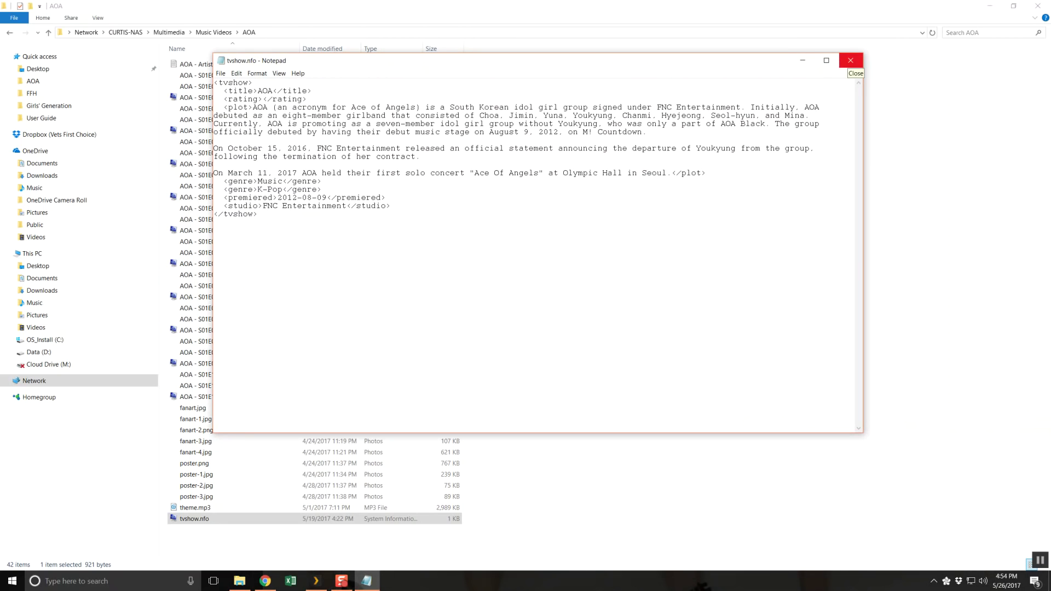
pyautogui.click(850, 60)
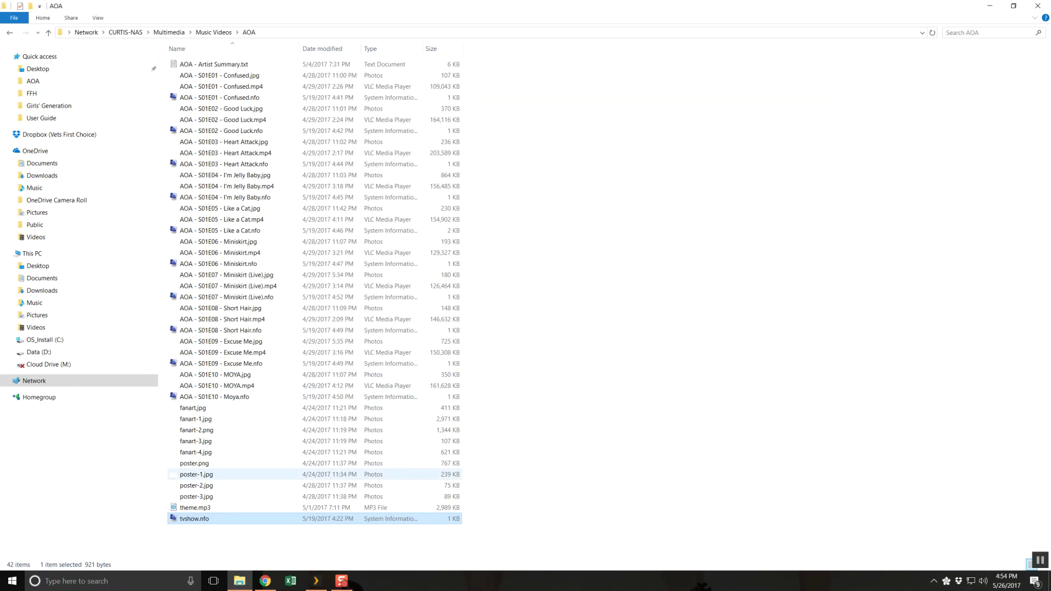
pyautogui.click(194, 464)
pyautogui.click(193, 408)
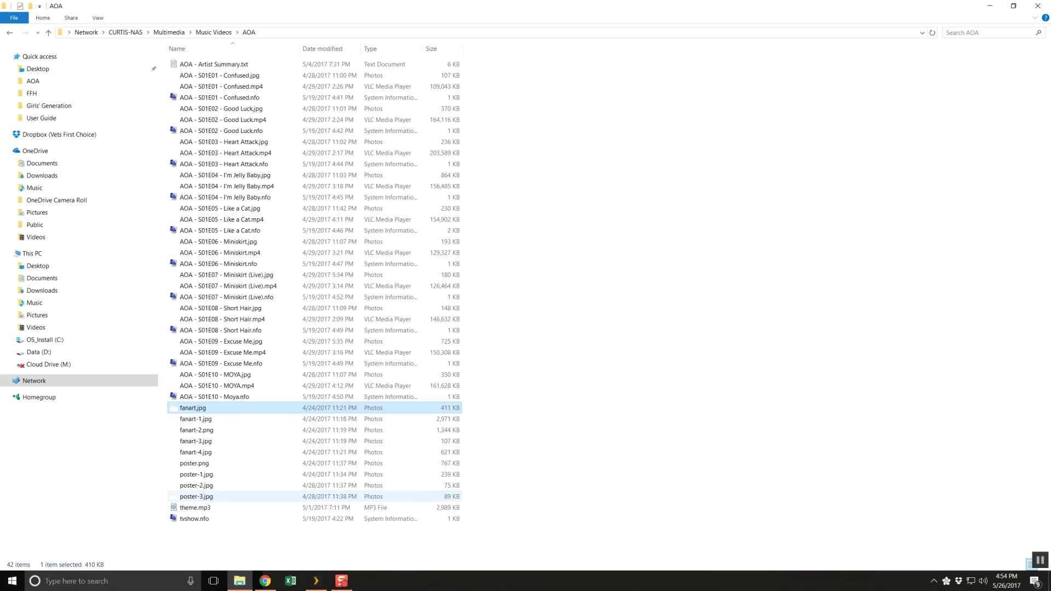
pyautogui.click(192, 508)
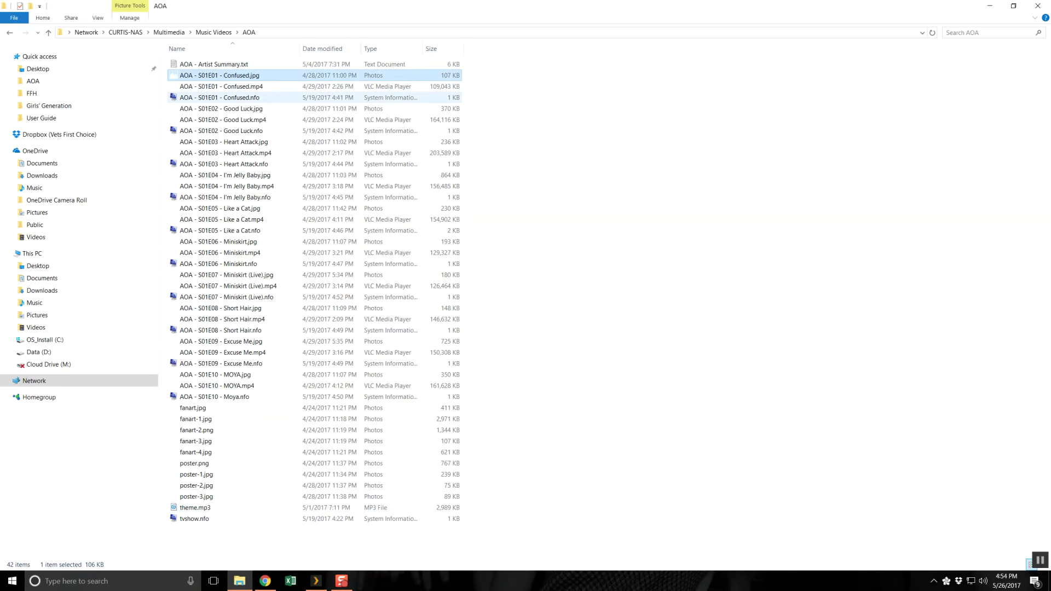
pyautogui.rightClick(241, 97)
pyautogui.moveTo(274, 141)
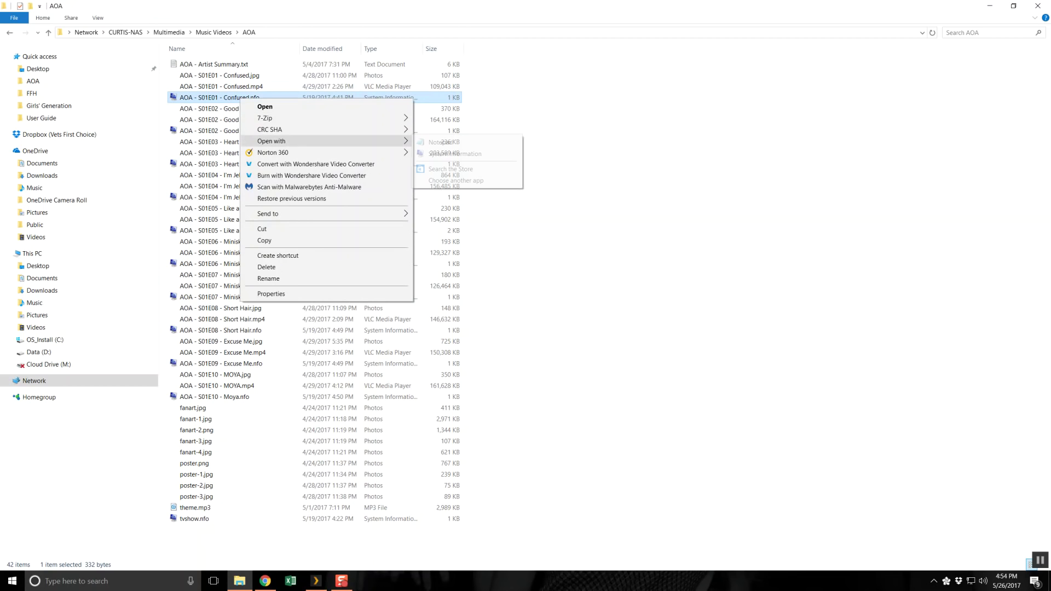
pyautogui.click(441, 142)
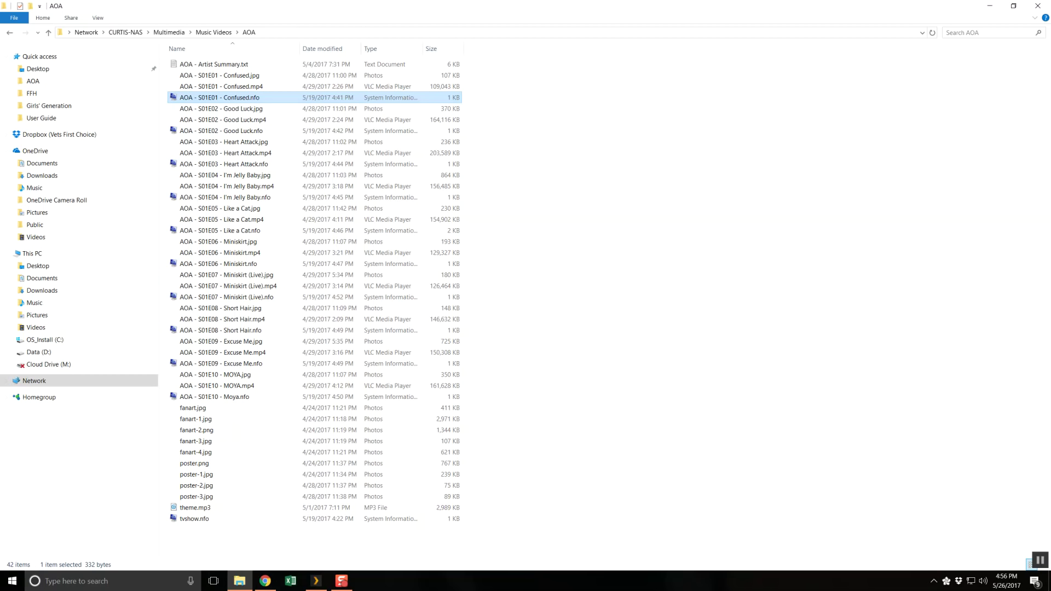
pyautogui.click(265, 581)
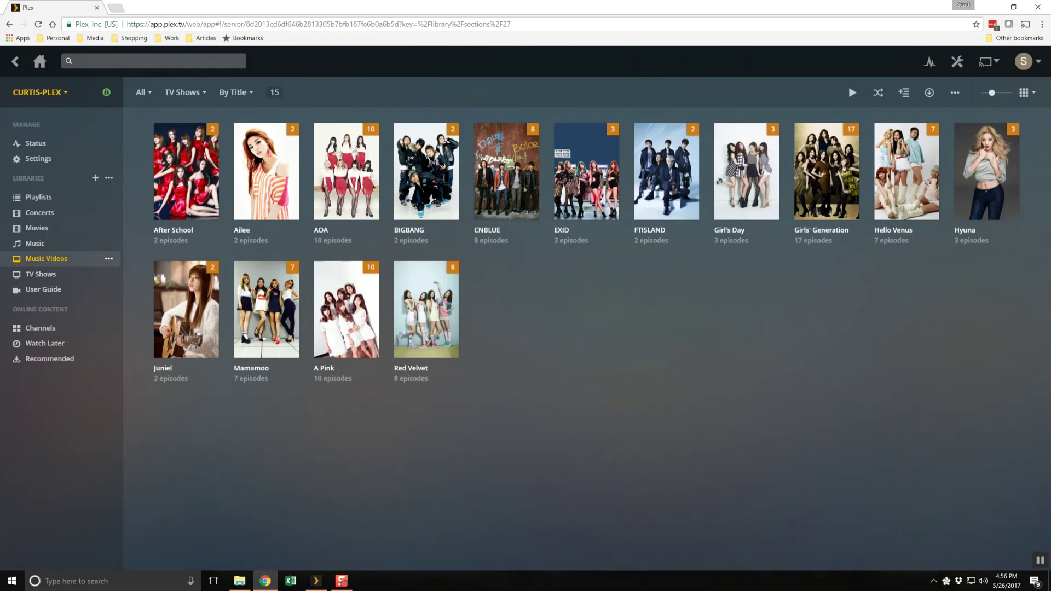
# - Open the Edit Library settings for Music Videos from its actions menu in Plex Web
pyautogui.click(109, 259)
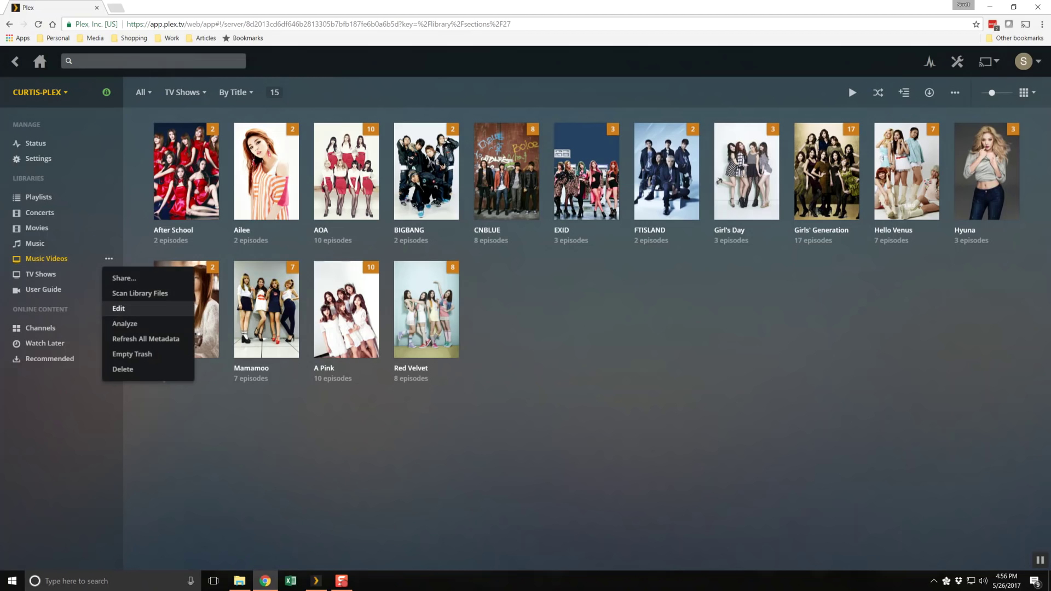
pyautogui.click(118, 308)
# - Inspect the Advanced tab's XBMCnfoTVImporter agent settings, then cancel without saving
pyautogui.click(376, 171)
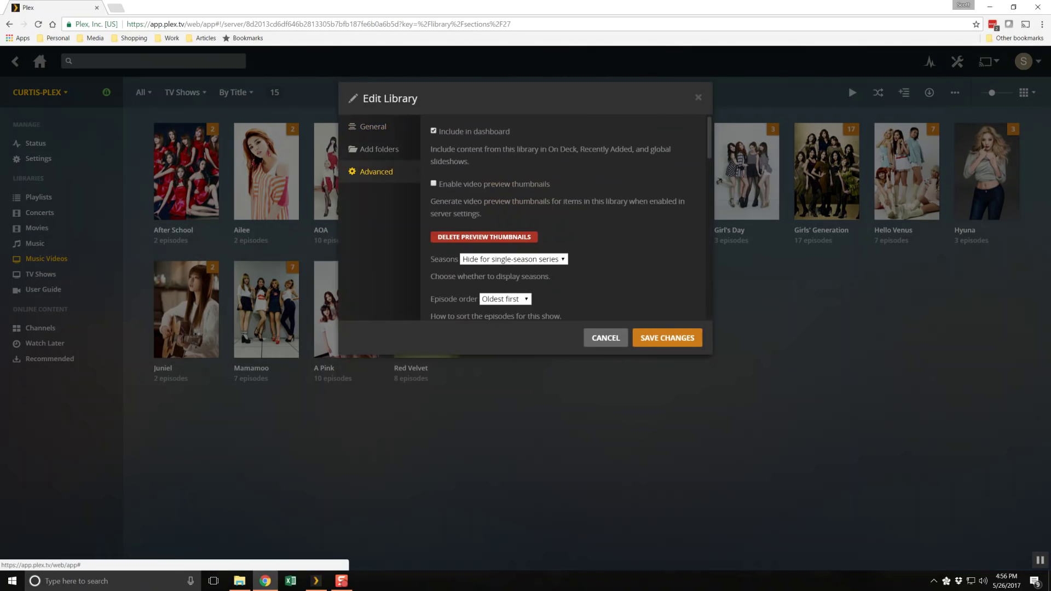
pyautogui.scroll(-3, 564, 219)
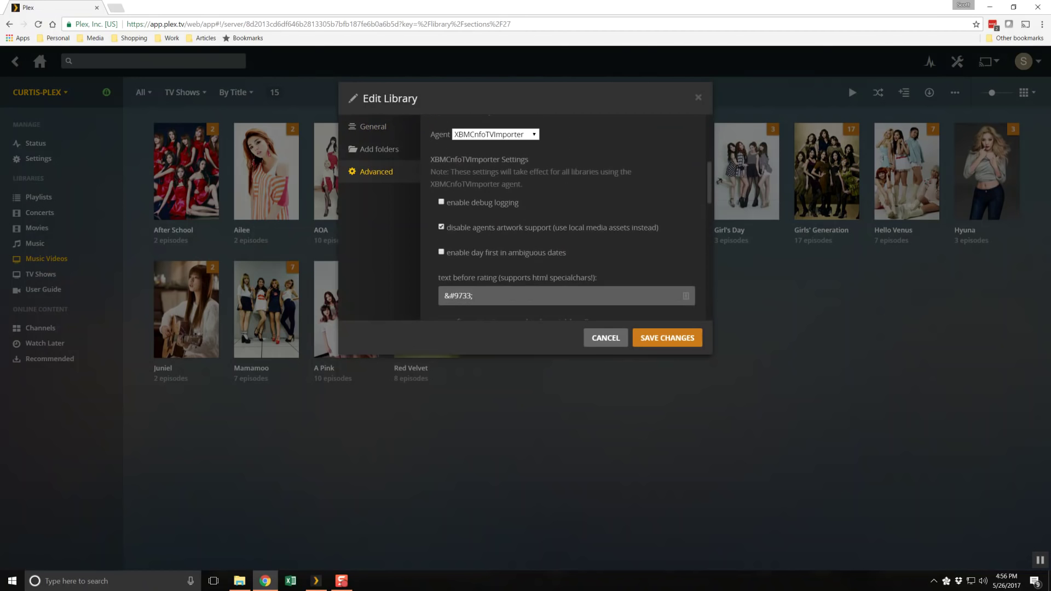
pyautogui.scroll(1, 564, 219)
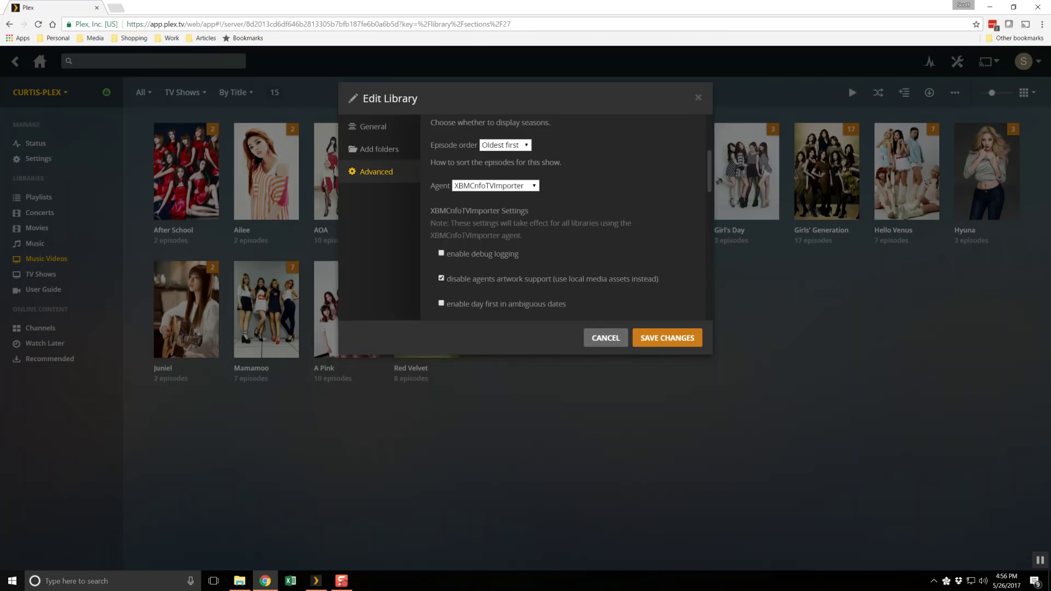
pyautogui.click(605, 338)
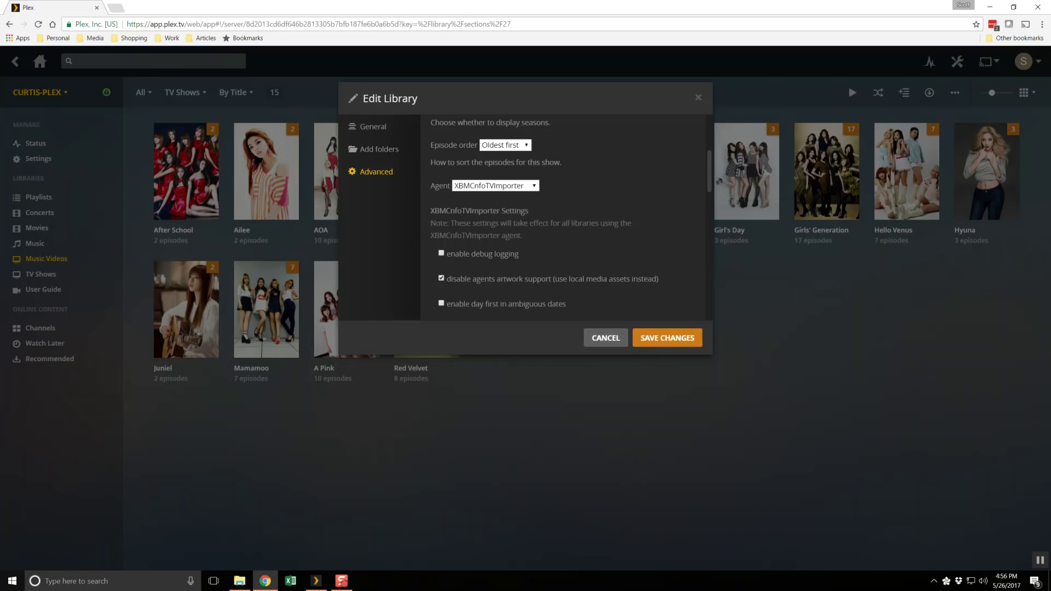